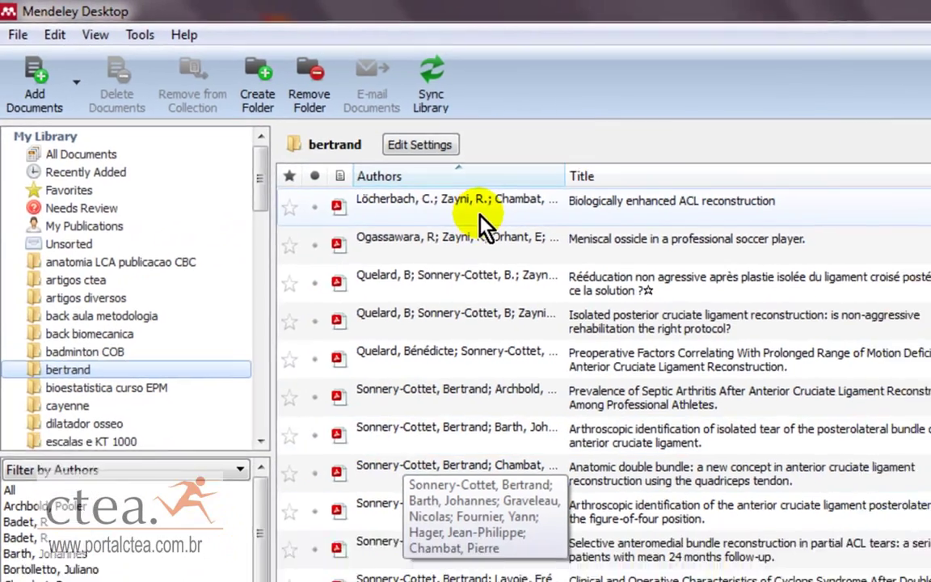
Step: Examine the notes, annotations and bibliographic details of the paper "Biologically enhanced ACL reconstruction" in the bertrand folder
{"action": "left_click", "coordinate": [493, 230]}
{"action": "left_click", "coordinate": [930, 341]}
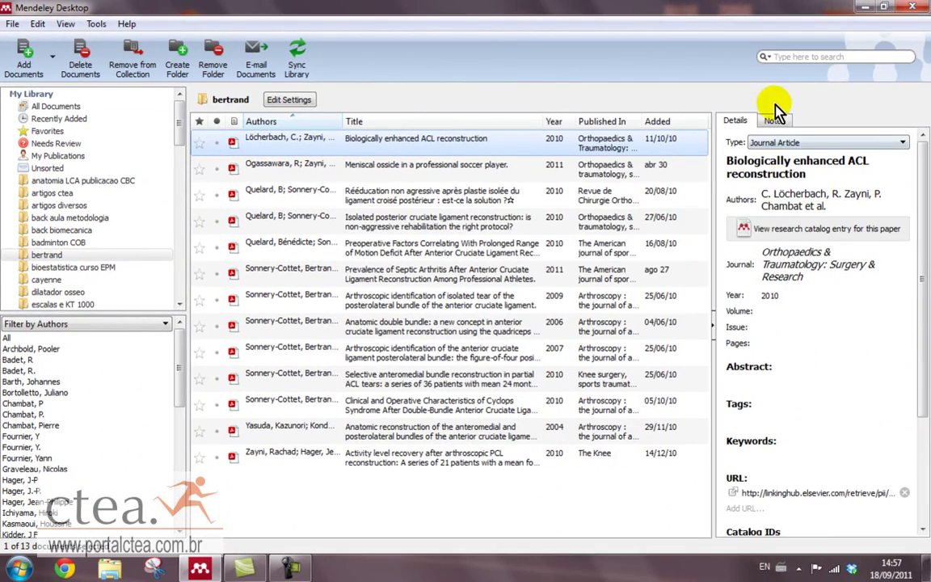
{"action": "left_click", "coordinate": [774, 121]}
{"action": "mouse_move", "coordinate": [921, 208]}
{"action": "left_mouse_down"}
{"action": "mouse_move", "coordinate": [927, 297]}
{"action": "mouse_move", "coordinate": [920, 177]}
{"action": "left_mouse_up"}
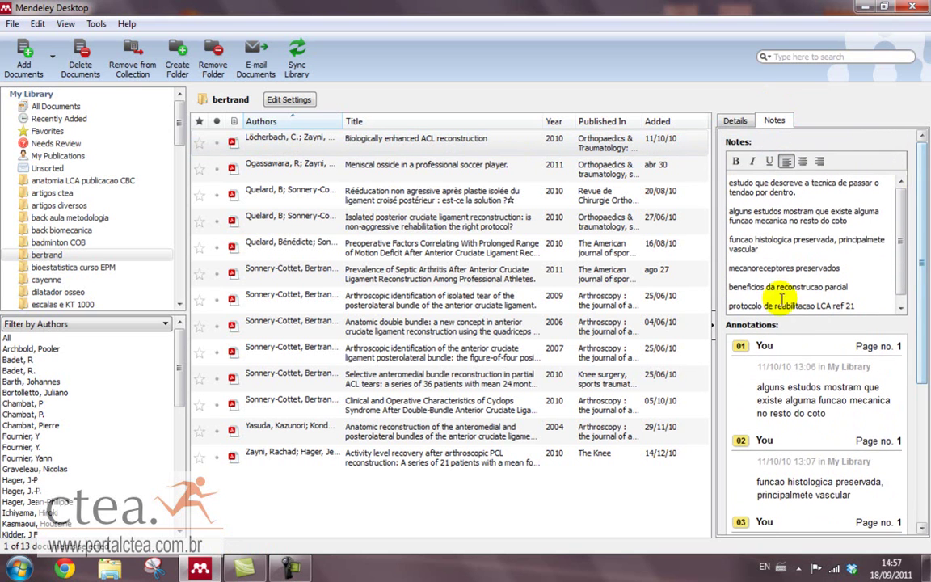
{"action": "left_click", "coordinate": [402, 143]}
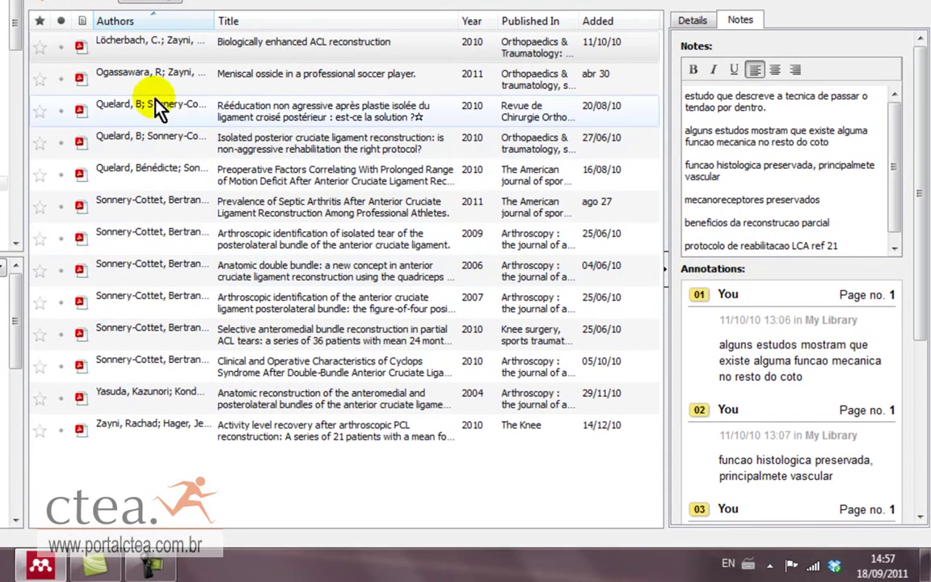
{"action": "left_click", "coordinate": [130, 39]}
{"action": "mouse_move", "coordinate": [924, 160]}
{"action": "left_mouse_down"}
{"action": "mouse_move", "coordinate": [923, 287]}
{"action": "mouse_move", "coordinate": [925, 145]}
{"action": "left_mouse_up"}
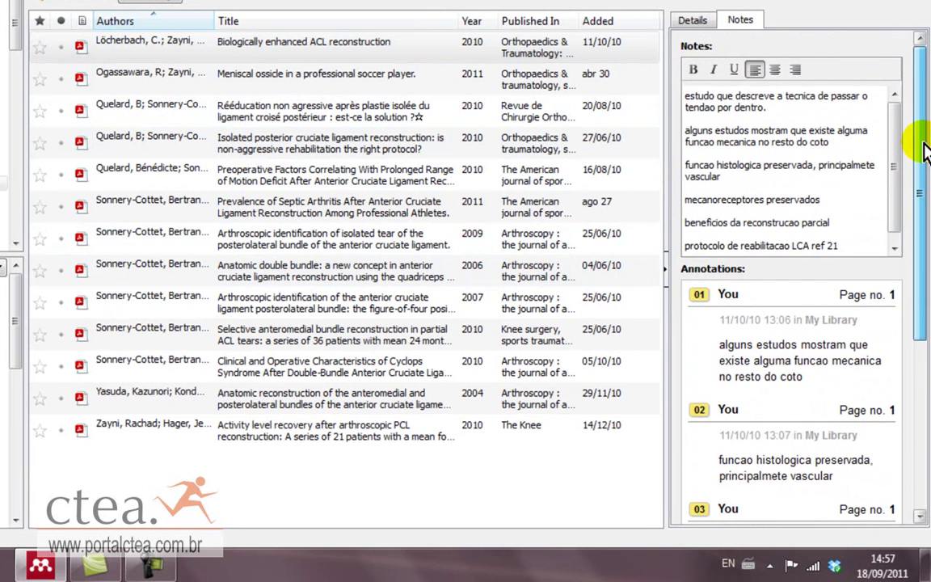
{"action": "left_click", "coordinate": [692, 19]}
{"action": "left_click_drag", "start_coordinate": [921, 217], "coordinate": [925, 327]}
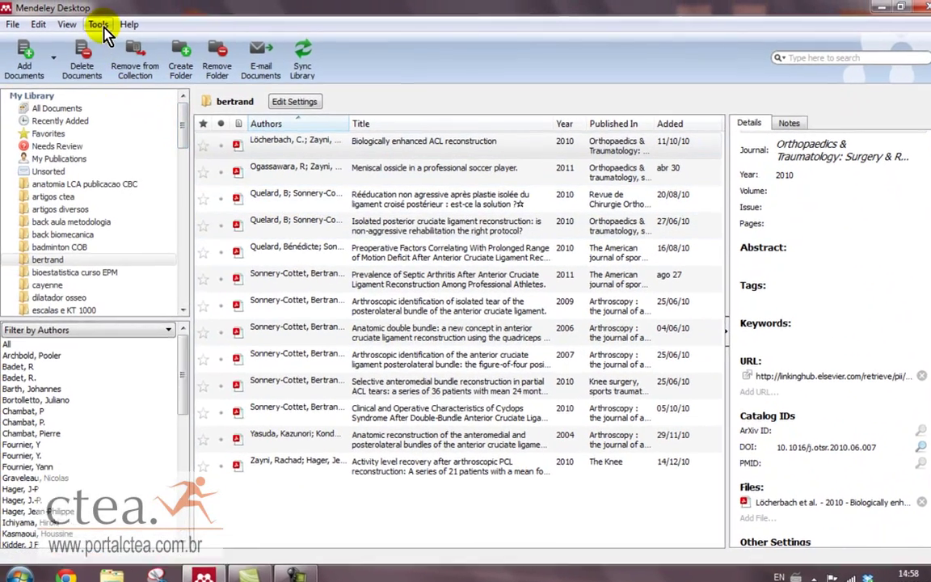
Step: Check the bertrand folder for duplicate documents
{"action": "left_click", "coordinate": [98, 25]}
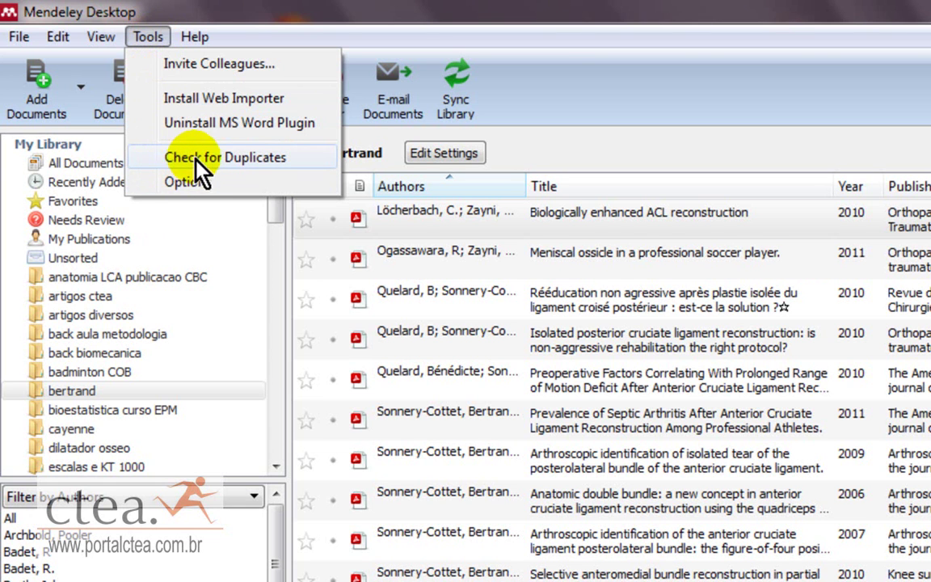
{"action": "left_click", "coordinate": [202, 158]}
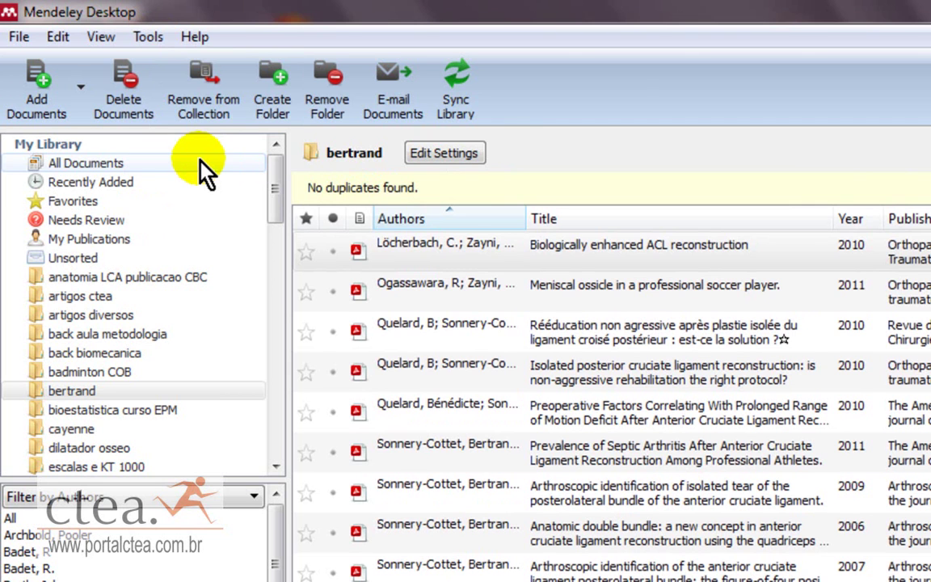
{"action": "left_click", "coordinate": [273, 182]}
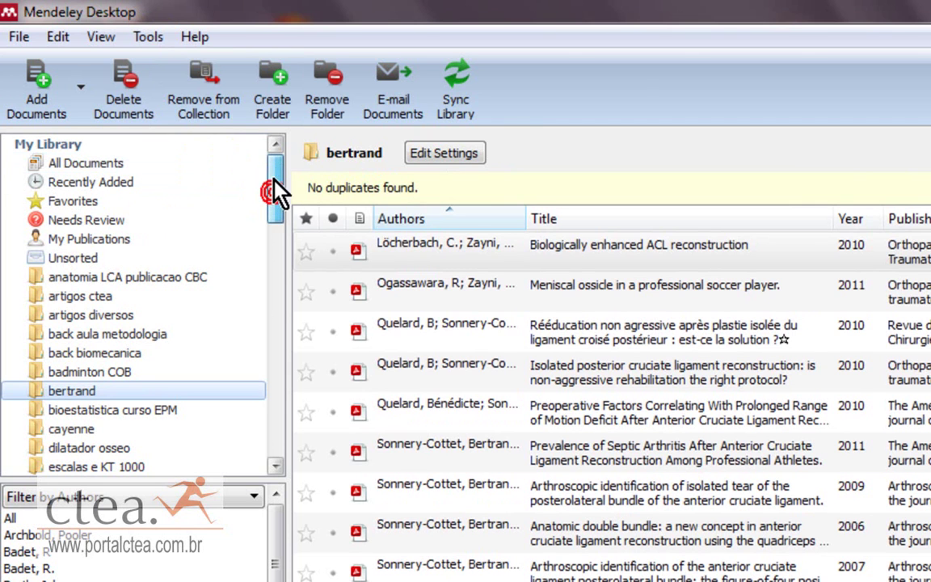
Step: View All Documents, return to the bertrand folder, and repeat the duplicate check with its first paper selected
{"action": "left_click", "coordinate": [142, 167]}
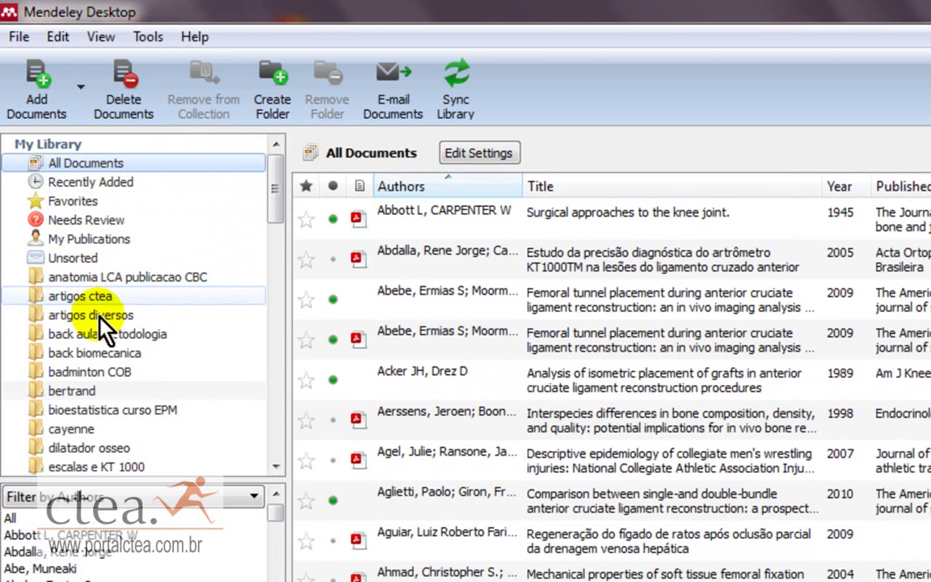
{"action": "left_click", "coordinate": [91, 389]}
{"action": "left_click", "coordinate": [384, 234]}
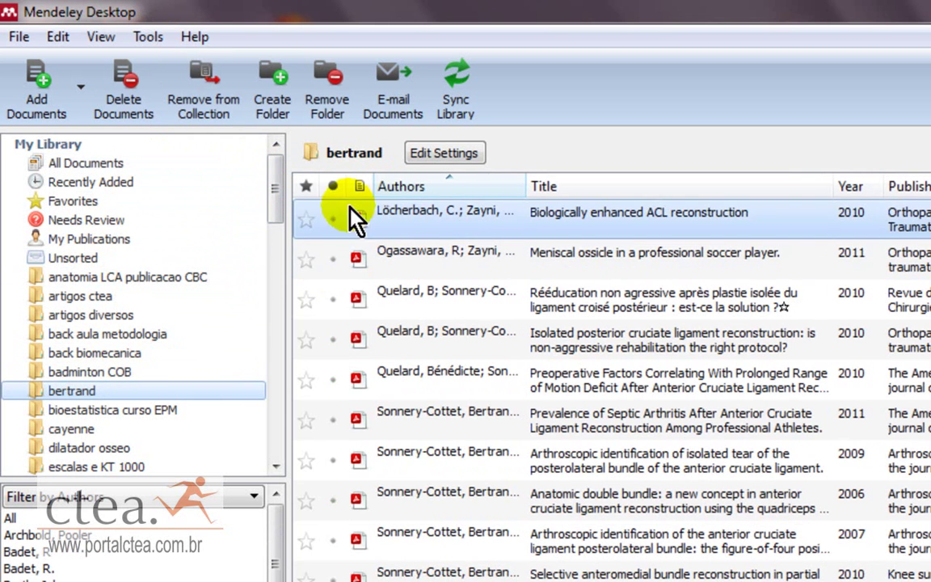
{"action": "left_click", "coordinate": [147, 36]}
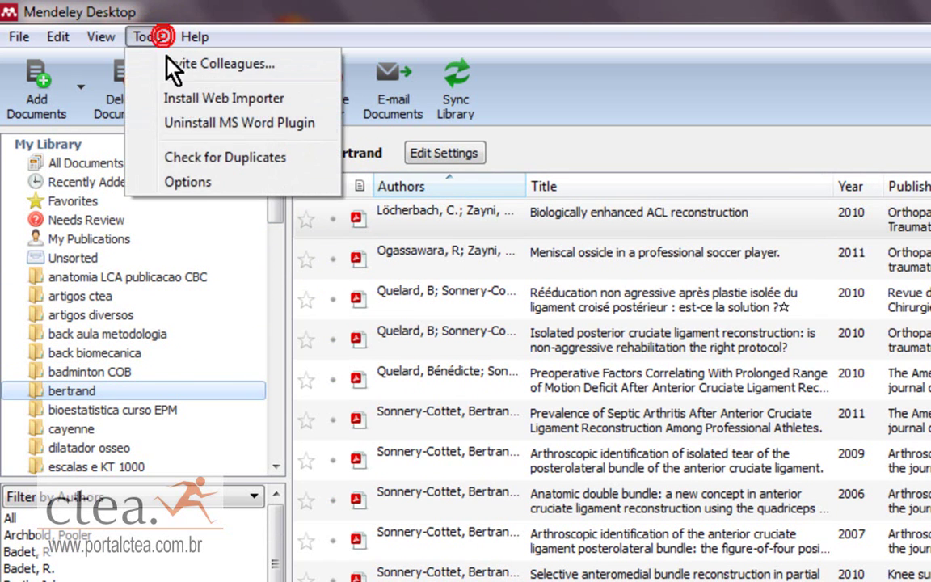
{"action": "left_click", "coordinate": [177, 156]}
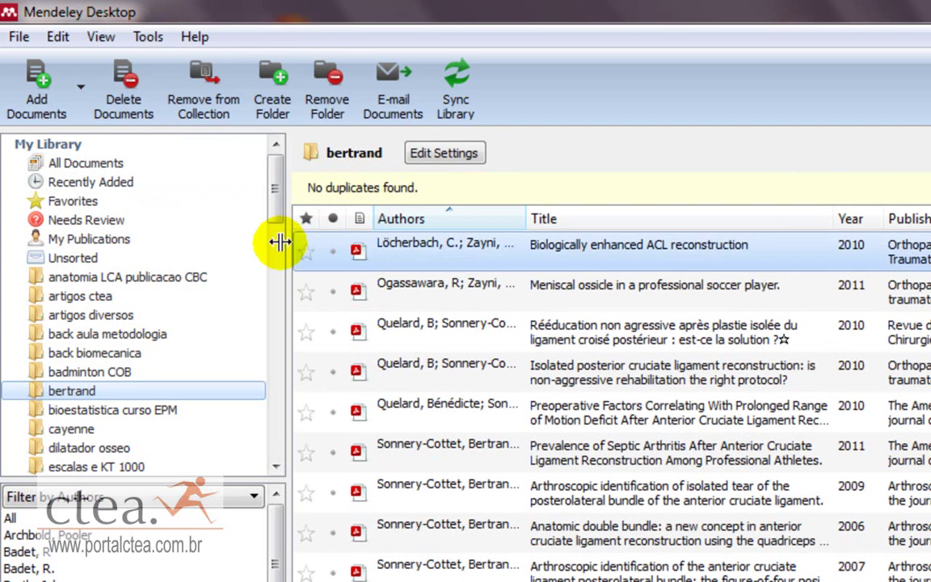
Step: Check the whole library, All Documents, for duplicates
{"action": "left_click", "coordinate": [126, 167]}
{"action": "left_click", "coordinate": [148, 37]}
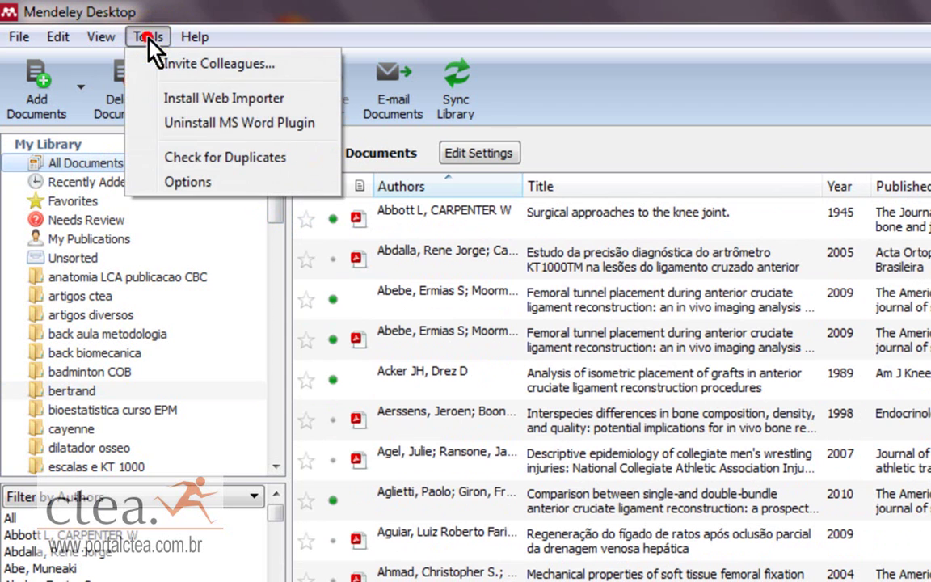
{"action": "left_click", "coordinate": [168, 159]}
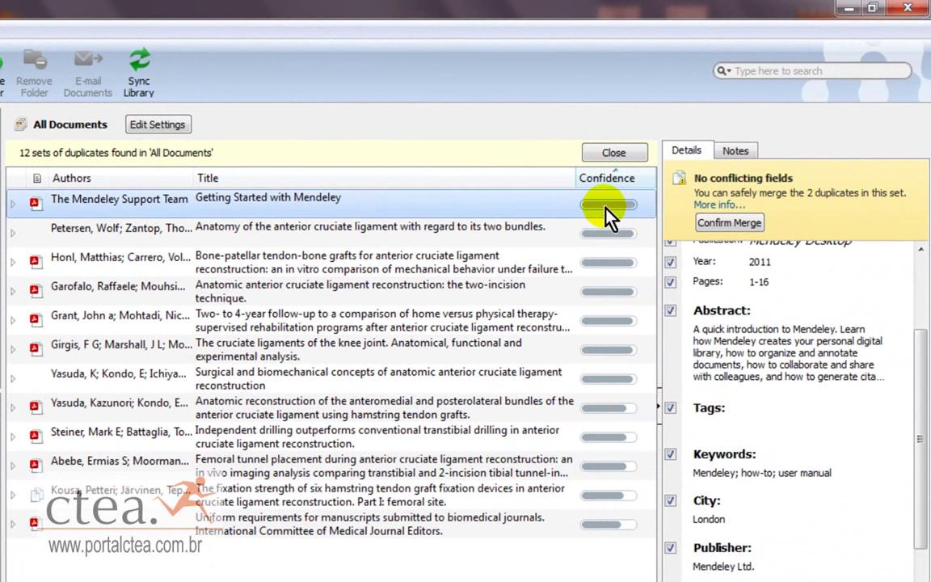
Step: Review the details and notes of the "Bone-patellar tendon-bone grafts" duplicate set and merge its duplicates
{"action": "left_click", "coordinate": [352, 259]}
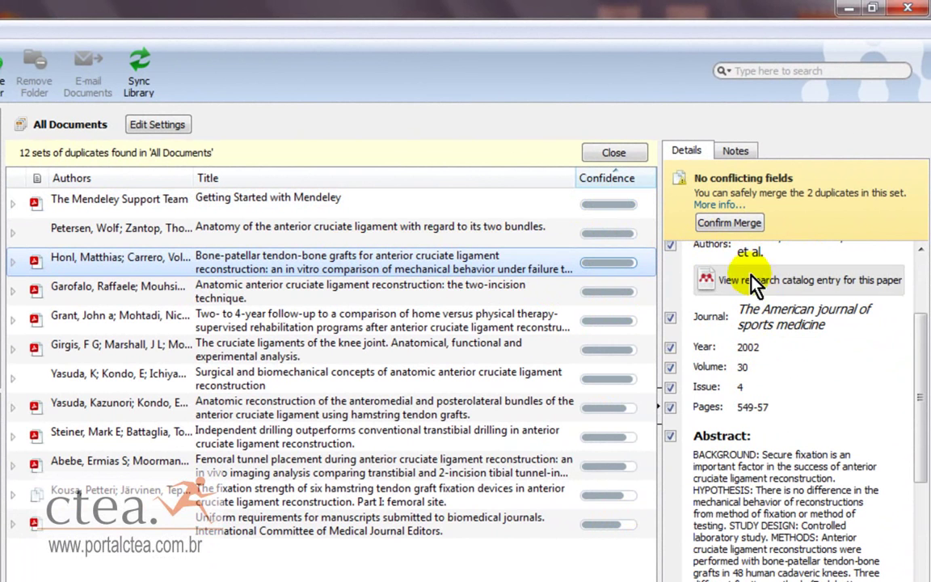
{"action": "left_click_drag", "start_coordinate": [923, 409], "coordinate": [921, 355]}
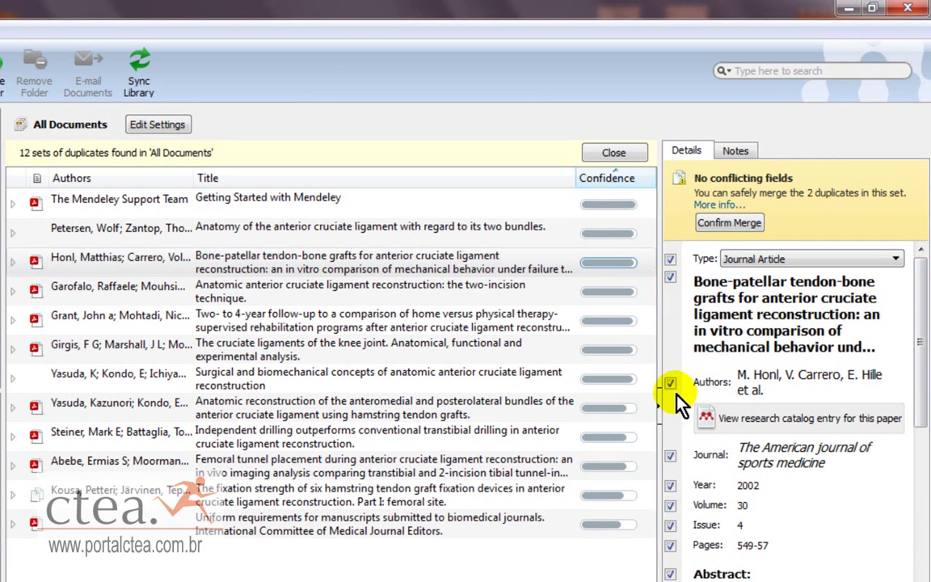
{"action": "left_click_drag", "start_coordinate": [922, 341], "coordinate": [922, 566]}
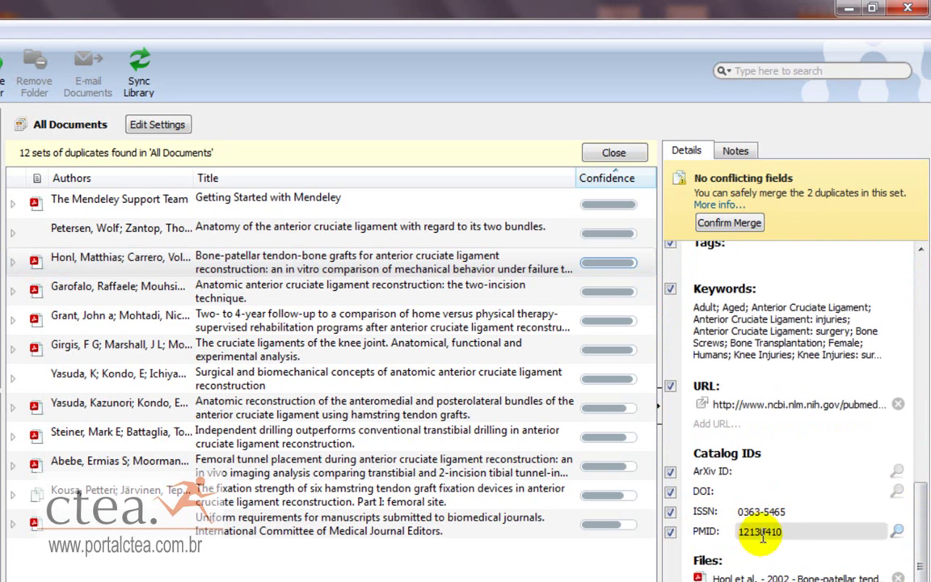
{"action": "left_click_drag", "start_coordinate": [919, 556], "coordinate": [925, 339]}
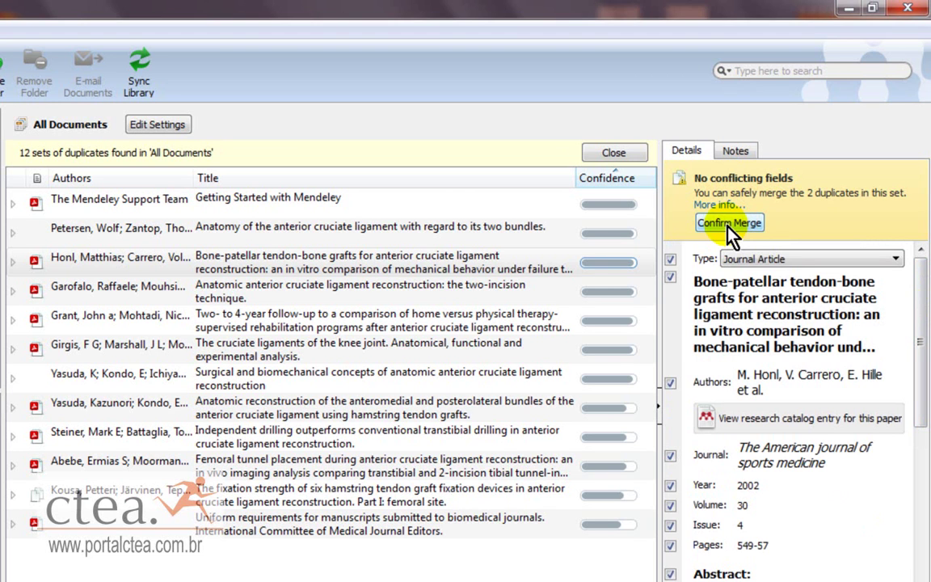
{"action": "left_click", "coordinate": [734, 151]}
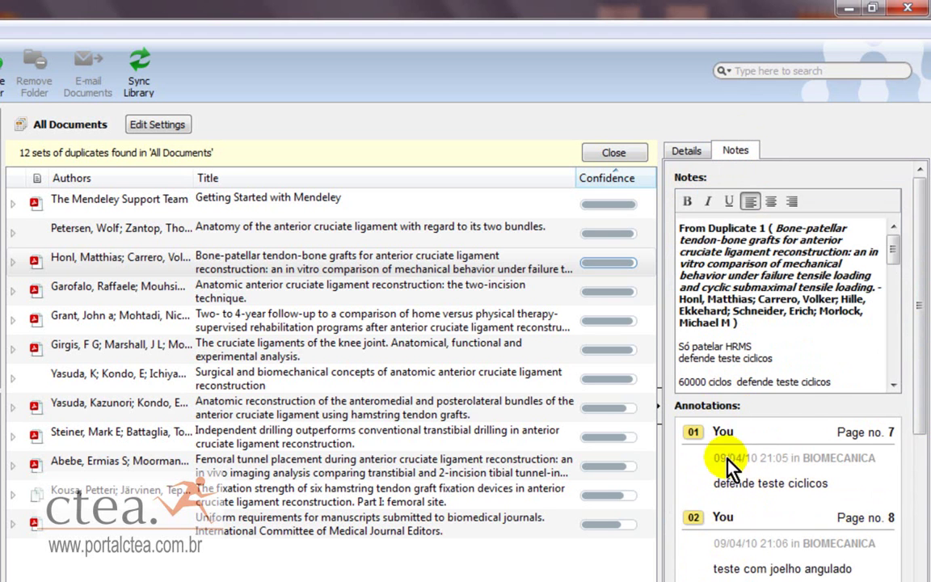
{"action": "left_click", "coordinate": [687, 152]}
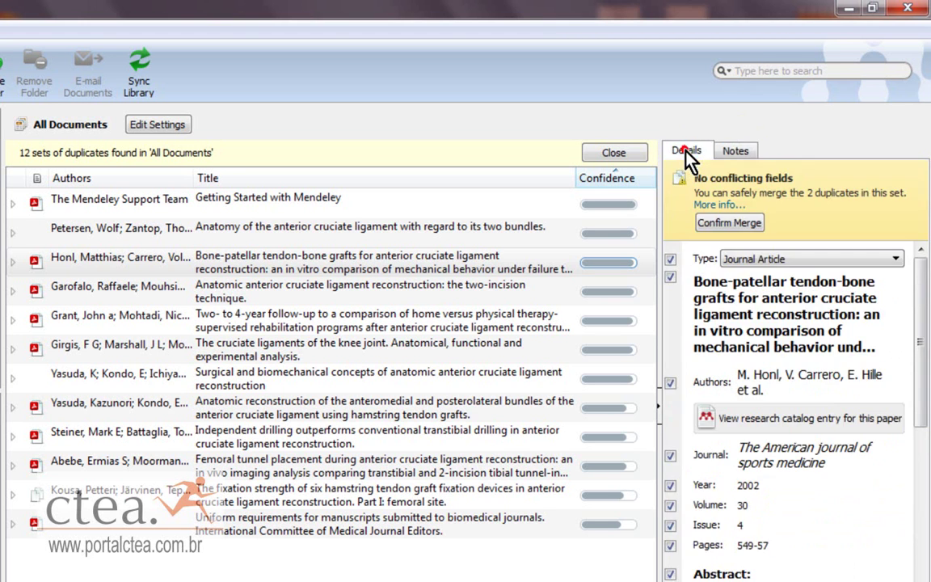
{"action": "left_click", "coordinate": [715, 225]}
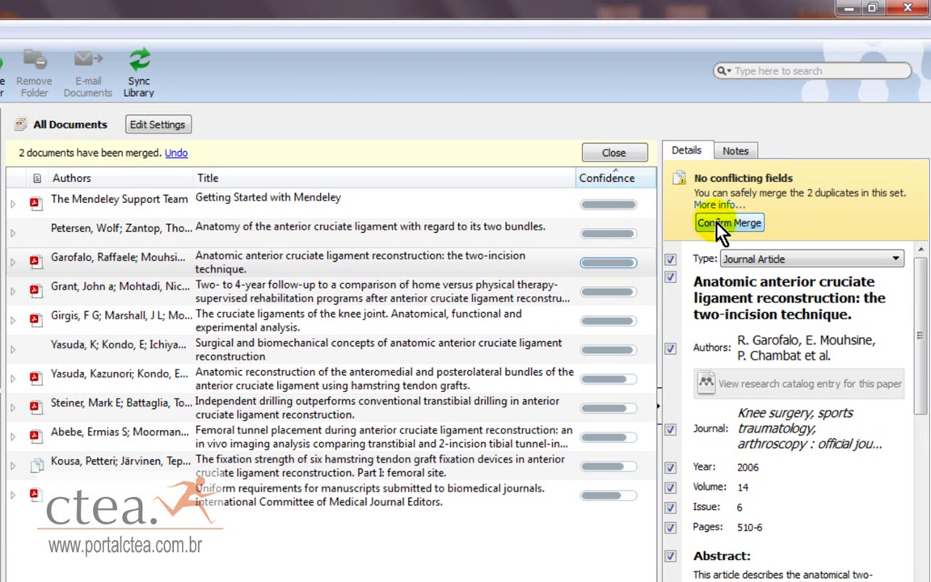
Step: Examine the combined notes of the duplicate set "Two- to 4-year follow-up to a comparison of home versus physical therapy-supervised rehabilitation programs"
{"action": "left_click", "coordinate": [362, 255]}
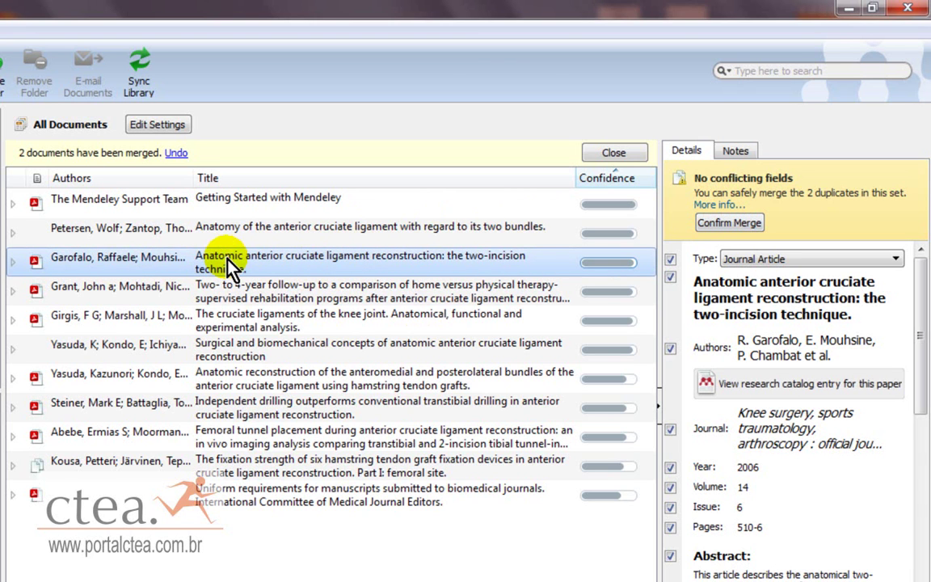
{"action": "left_click", "coordinate": [233, 292]}
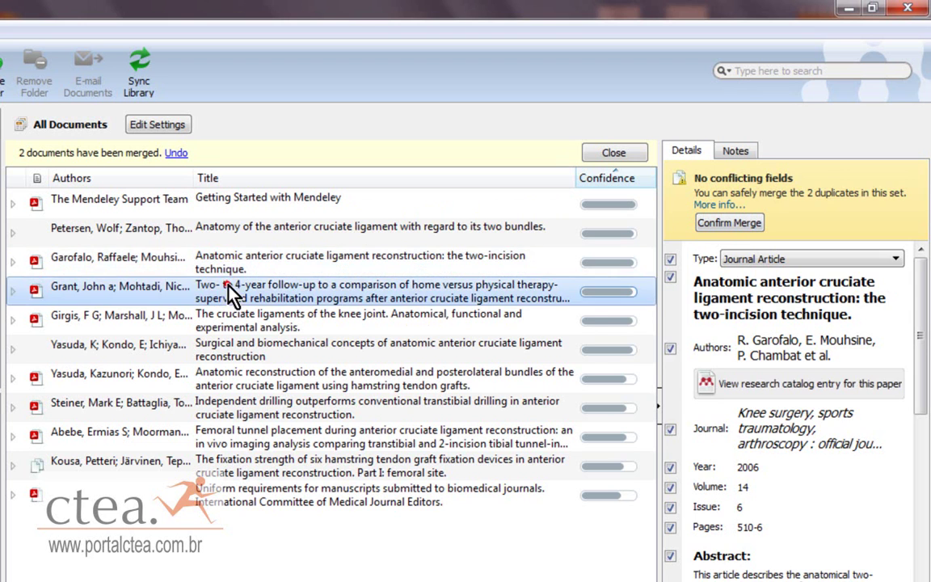
{"action": "left_click", "coordinate": [735, 150]}
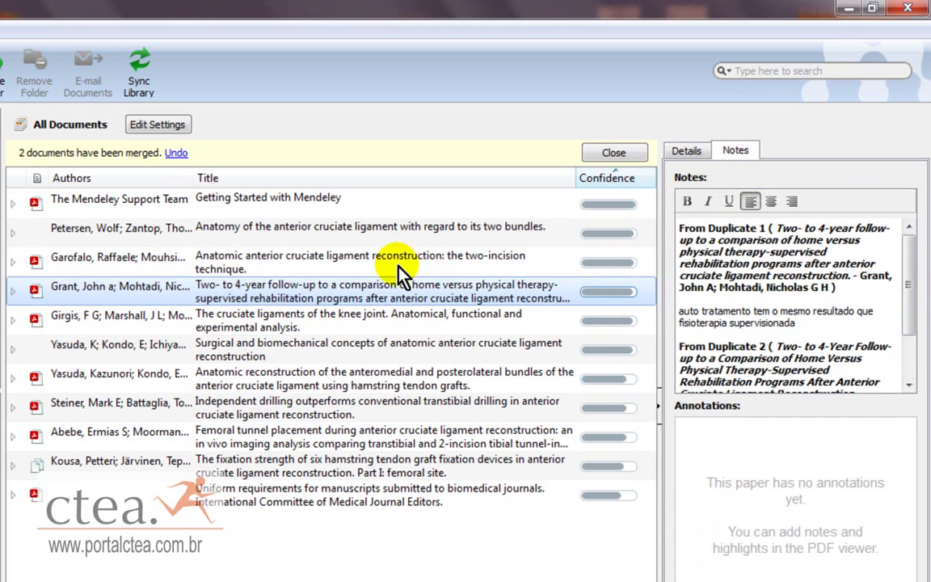
Step: Examine the notes and details, down to the catalog IDs and files, of the duplicate set "The cruciate ligaments of the knee joint"
{"action": "left_click", "coordinate": [316, 323]}
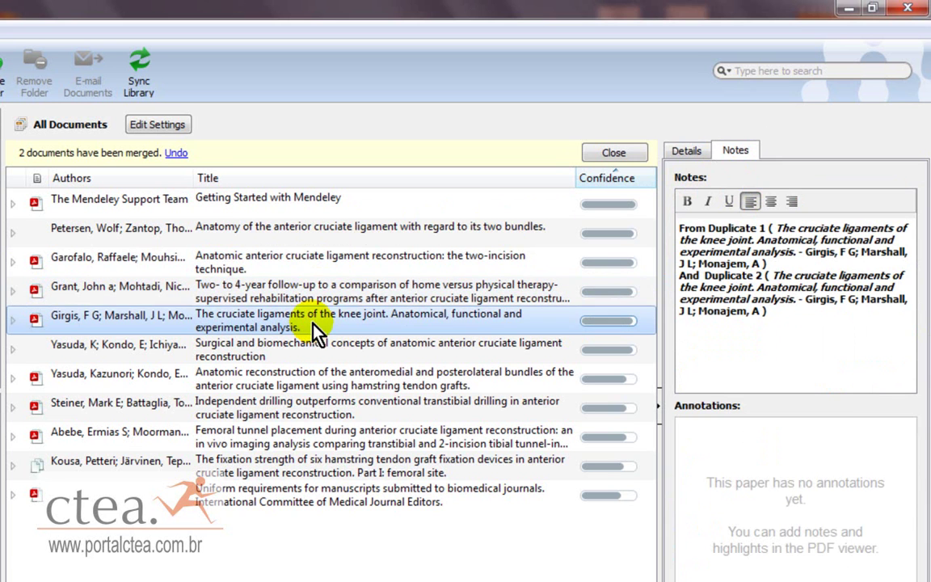
{"action": "left_click", "coordinate": [685, 151]}
{"action": "left_click_drag", "start_coordinate": [921, 331], "coordinate": [928, 500]}
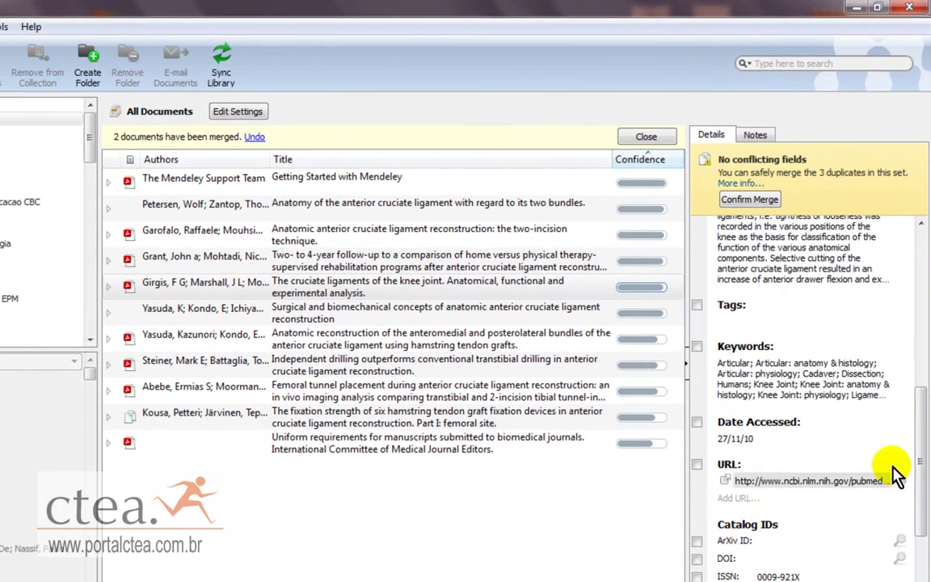
{"action": "left_click_drag", "start_coordinate": [918, 494], "coordinate": [921, 542]}
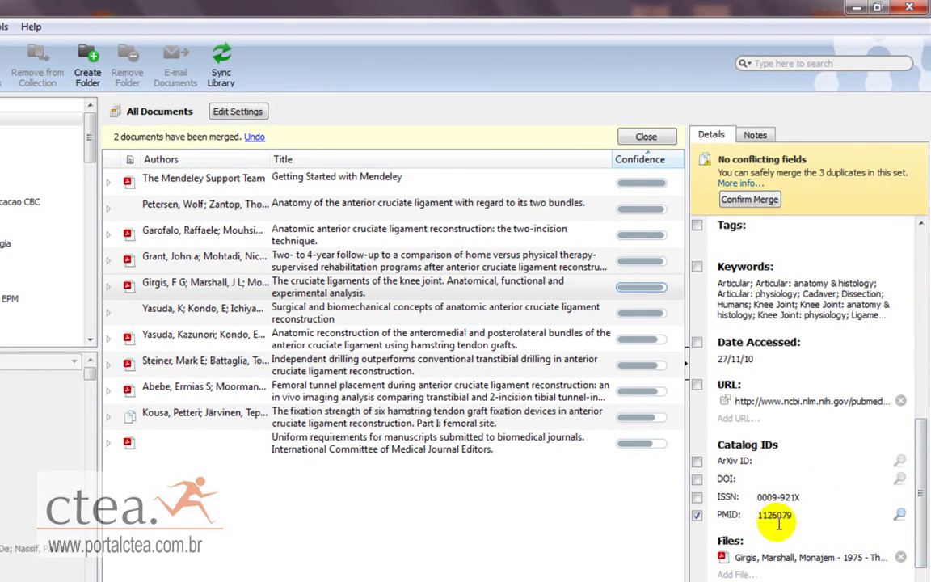